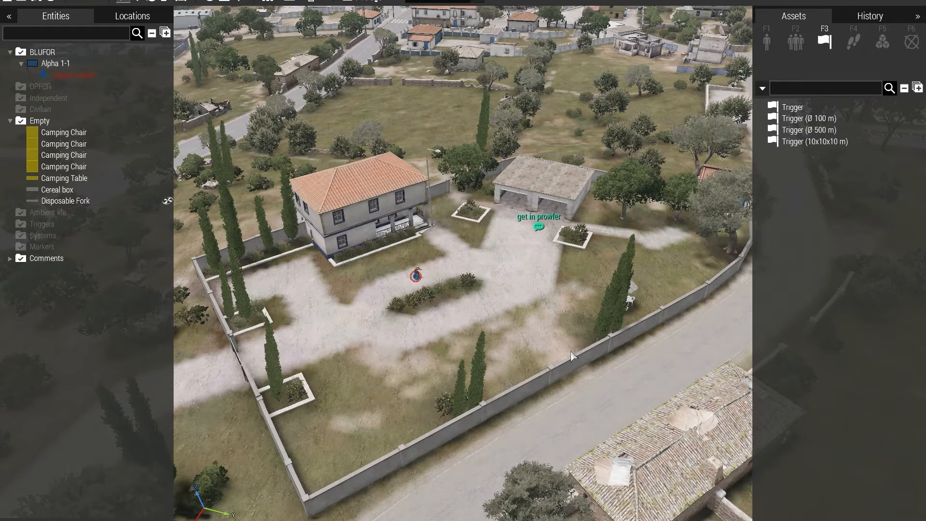
# Review the properties of the "get in prowler" comment in front of the villa's garage and close them without changes.
pyautogui.moveTo(525, 328); pyautogui.dragTo(513, 307, button='right')
pyautogui.press('w')
pyautogui.moveTo(355, 395); pyautogui.dragTo(384, 365, button='right')
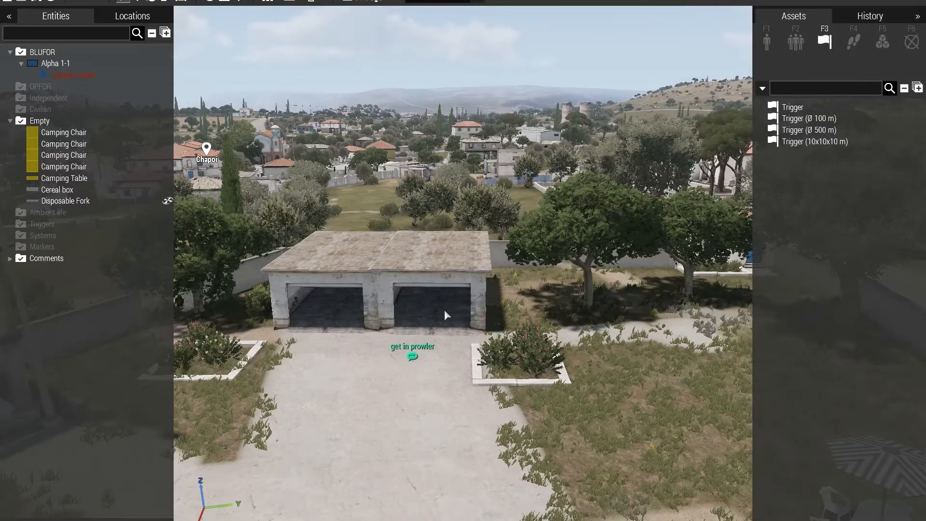
pyautogui.click(414, 358)
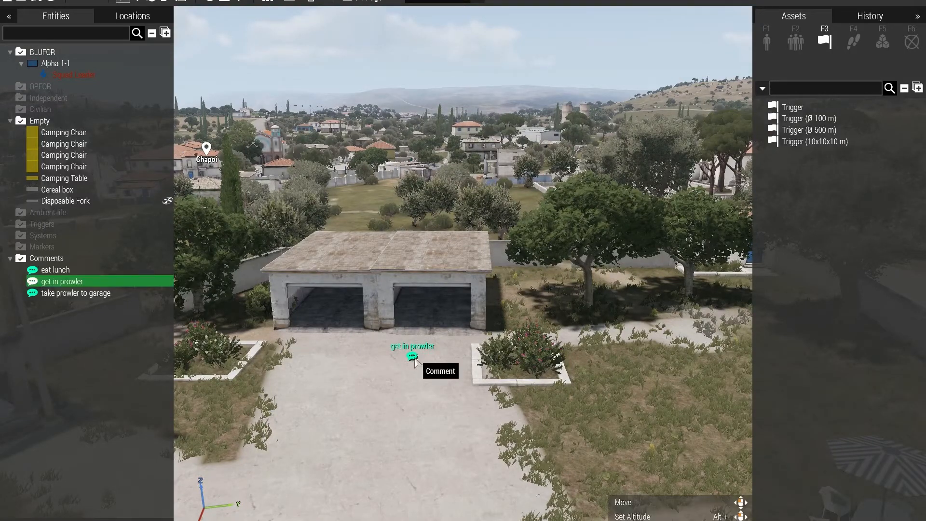
pyautogui.rightClick(356, 419)
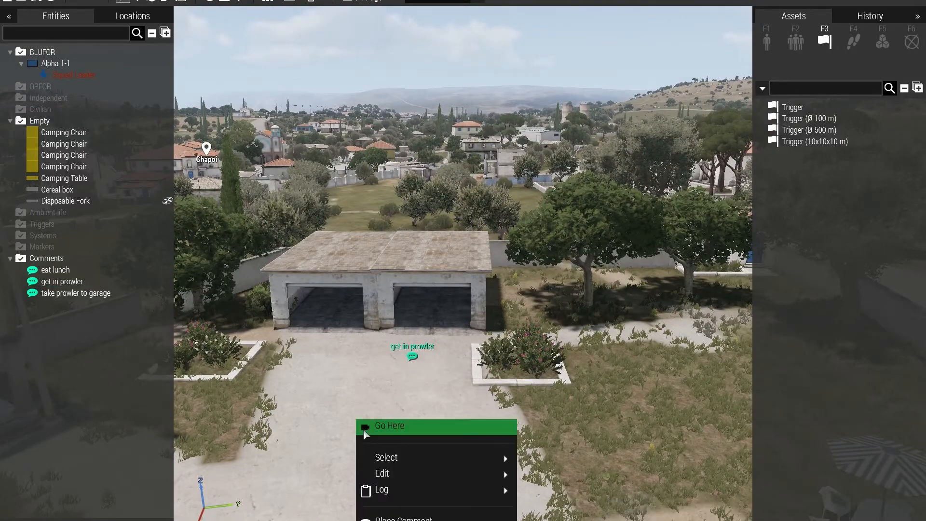
pyautogui.scroll(-1, 367, 446)
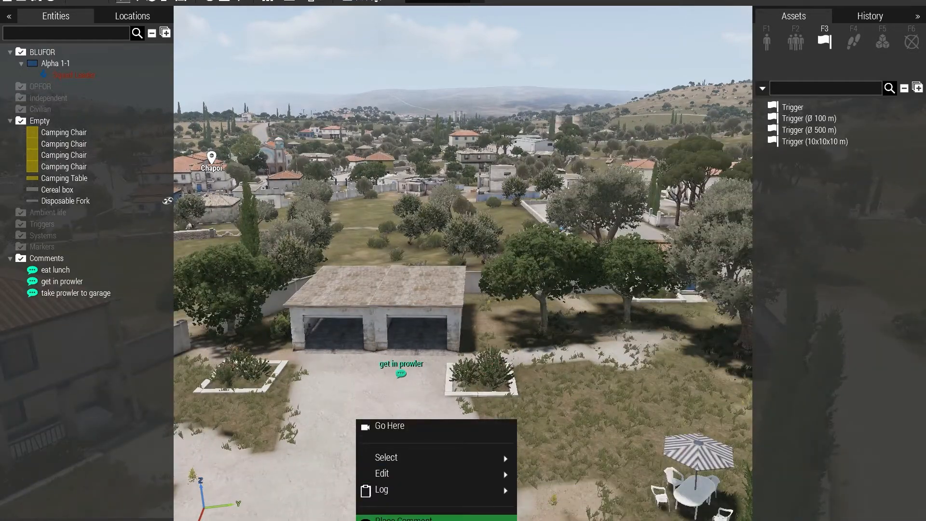
pyautogui.click(405, 386)
pyautogui.doubleClick(401, 374)
pyautogui.moveTo(485, 56); pyautogui.dragTo(352, 66)
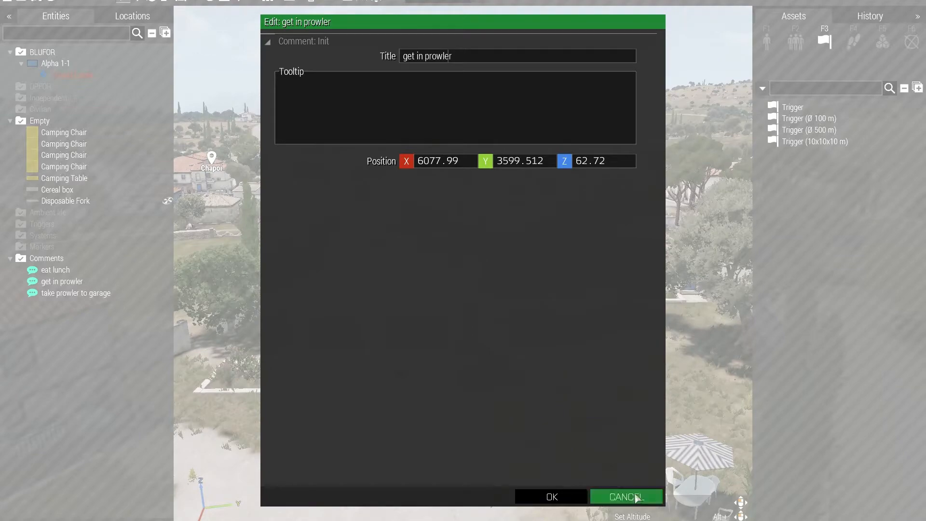
pyautogui.click(630, 501)
pyautogui.scroll(-3, 442, 511)
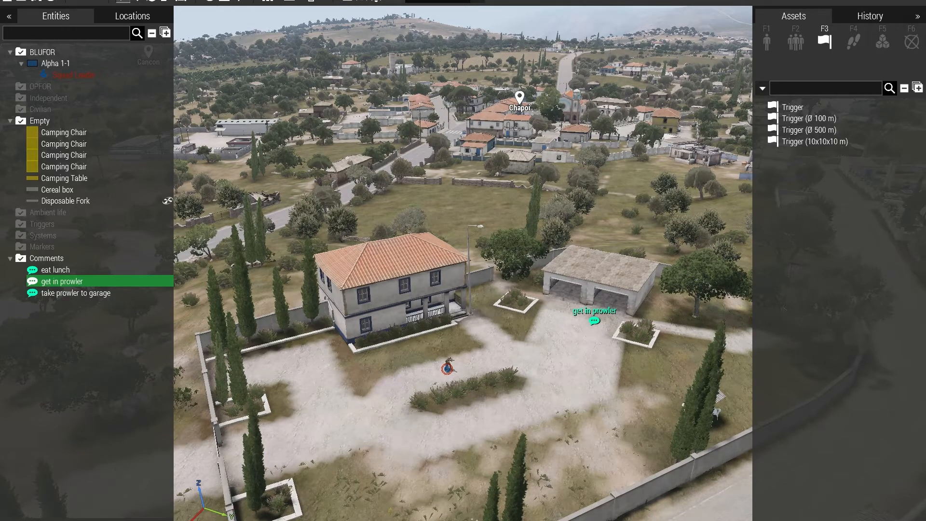
# Review the scenario's general settings through to the establishing shot section and close them without changes.
pyautogui.click(123, 0)
pyautogui.click(140, 1)
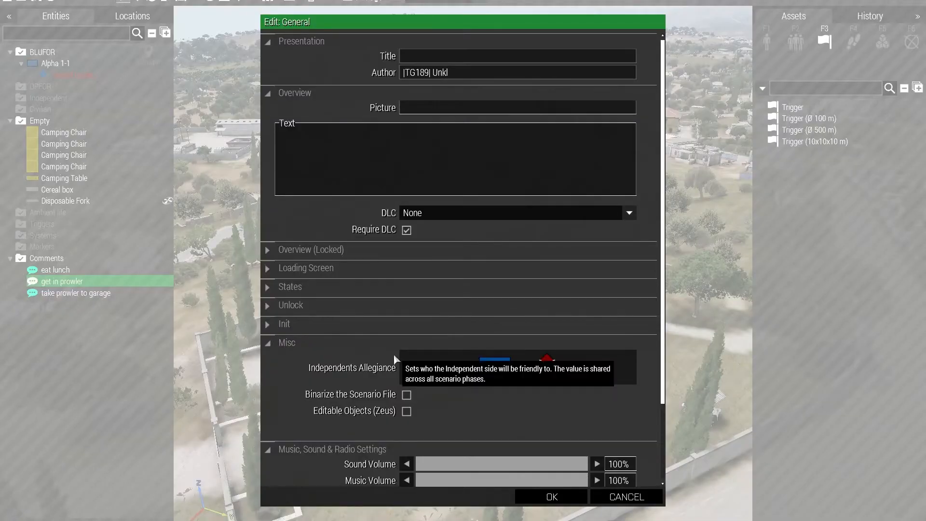
pyautogui.scroll(-4, 394, 354)
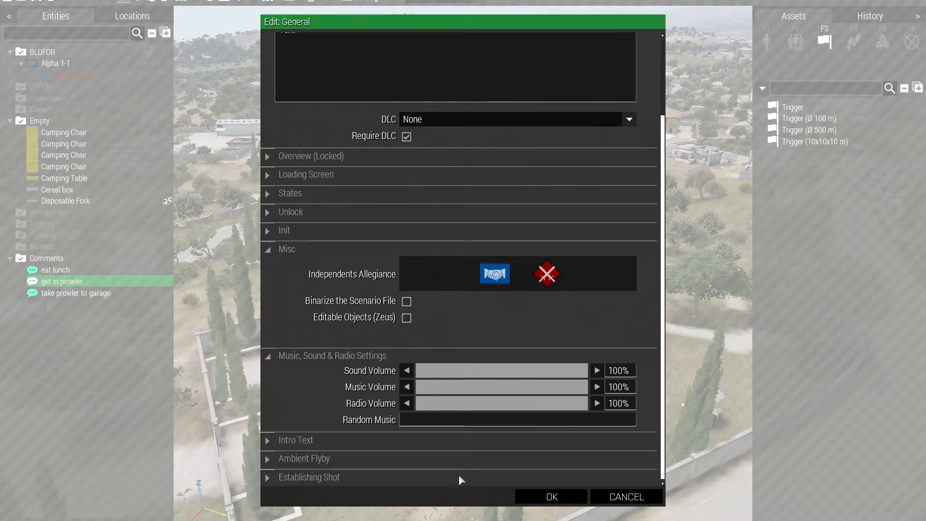
pyautogui.click(623, 498)
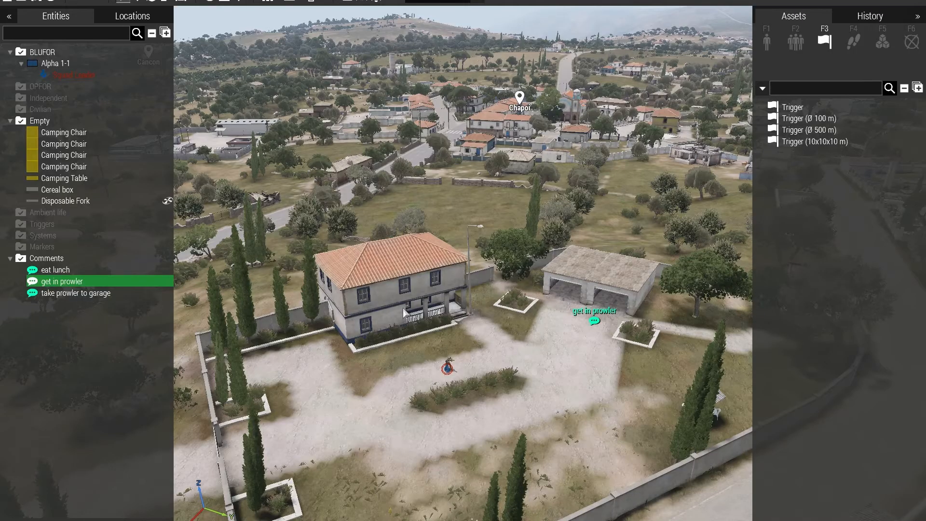
# Inspect the "eat lunch" comment by the camping furniture and the "take prowler to garage" comment at the metal shed.
pyautogui.click(444, 432)
pyautogui.moveTo(459, 440); pyautogui.dragTo(5, 457, button='right')
pyautogui.press('w')
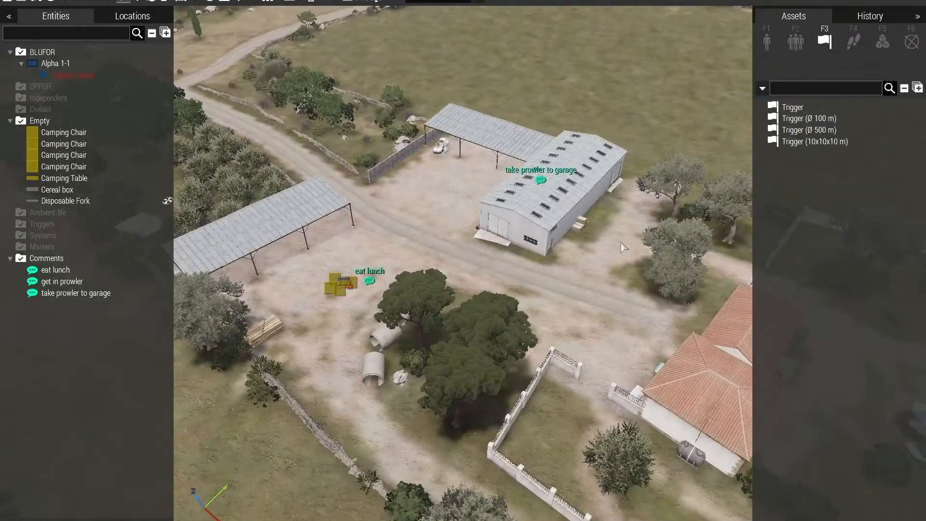
pyautogui.press('w')
pyautogui.moveTo(533, 366); pyautogui.dragTo(541, 358, button='right')
pyautogui.press('z')
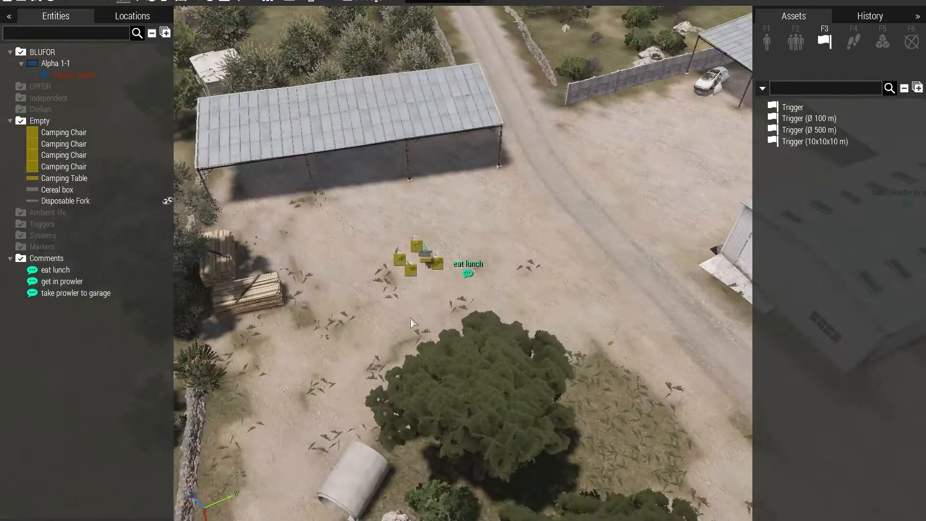
pyautogui.click(468, 273)
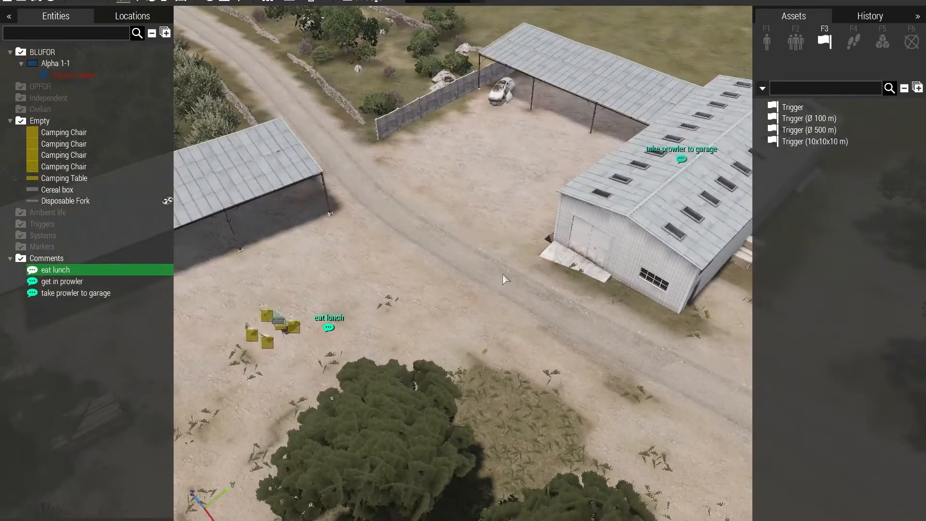
pyautogui.moveTo(503, 275); pyautogui.dragTo(519, 270, button='right')
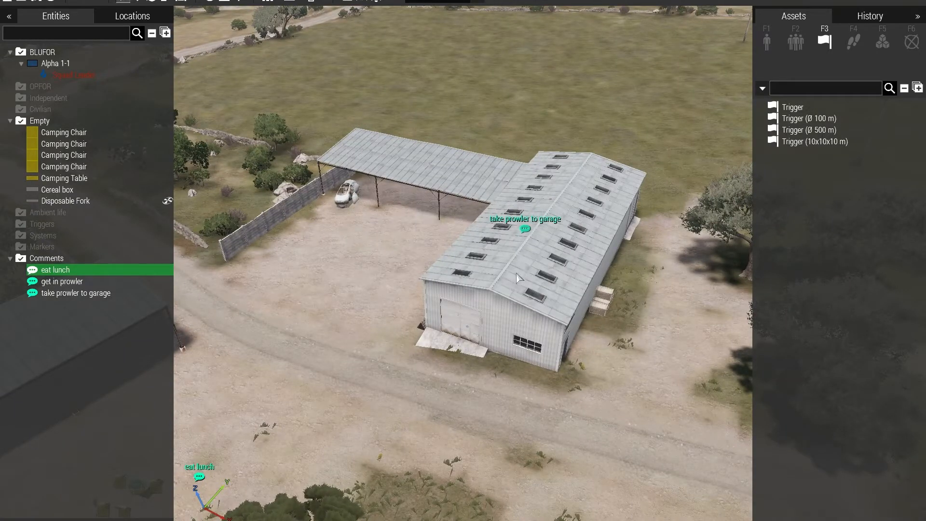
# Place an empty NATO Prowler (HMG) on the driveway before the villa's garage and rotate it to about 98°, facing away from the garage.
pyautogui.press('w')
pyautogui.moveTo(482, 362)
pyautogui.mouseDown(button='right')
pyautogui.moveTo(520, 345)
pyautogui.moveTo(363, 356)
pyautogui.moveTo(349, 365)
pyautogui.moveTo(395, 346)
pyautogui.moveTo(399, 368)
pyautogui.mouseUp(button='right')
pyautogui.press('w')
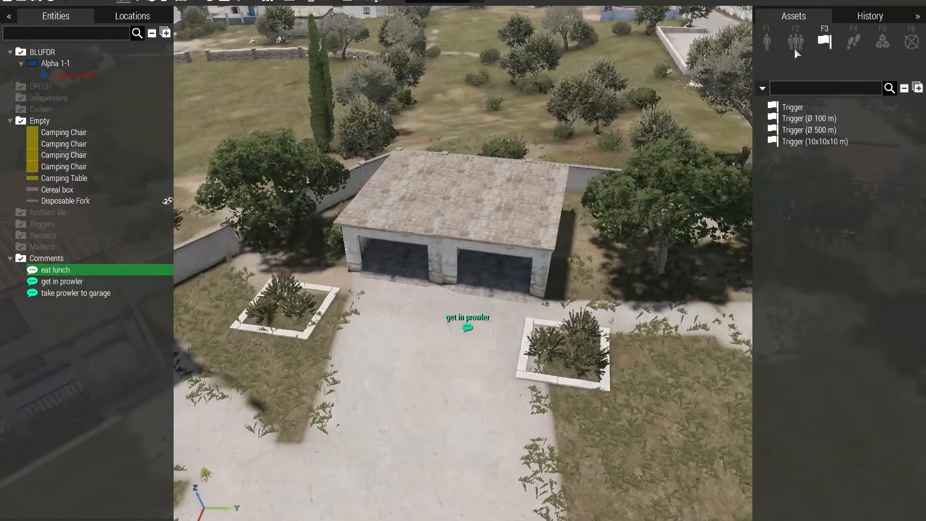
pyautogui.click(766, 44)
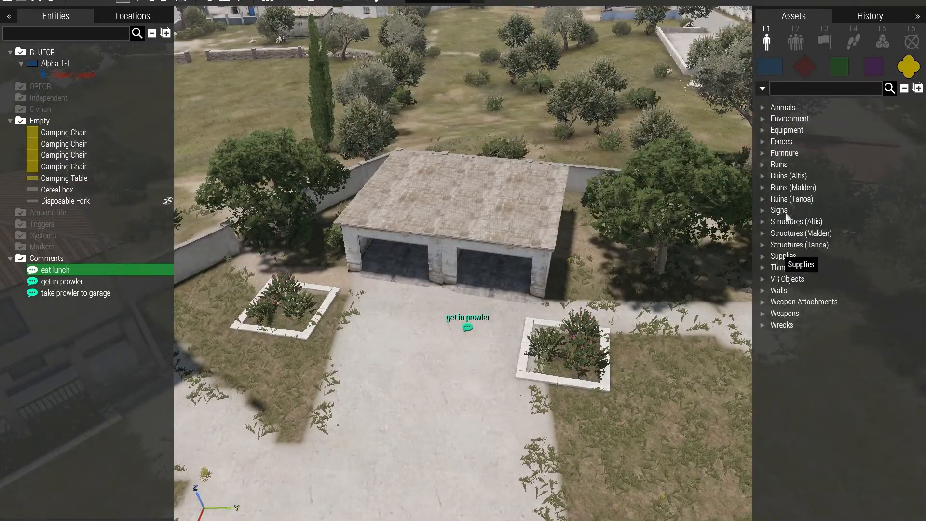
pyautogui.click(780, 67)
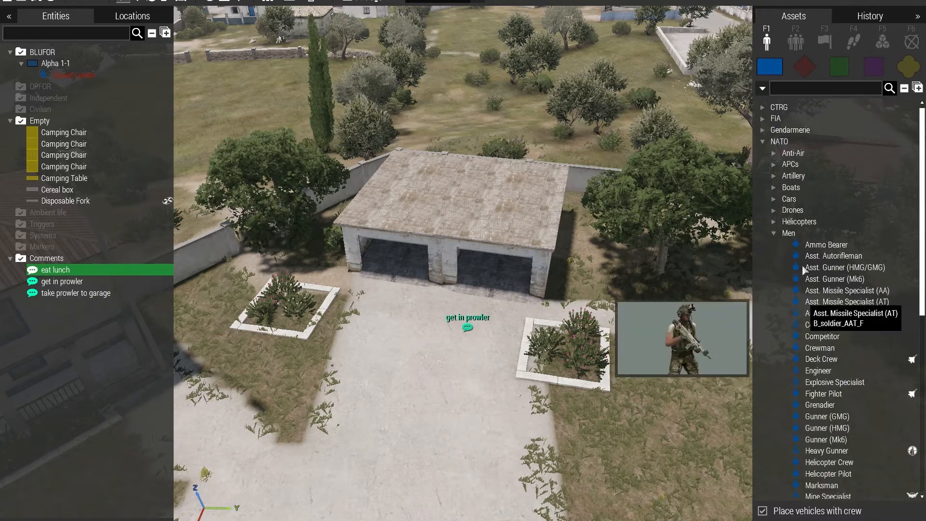
pyautogui.click(773, 197)
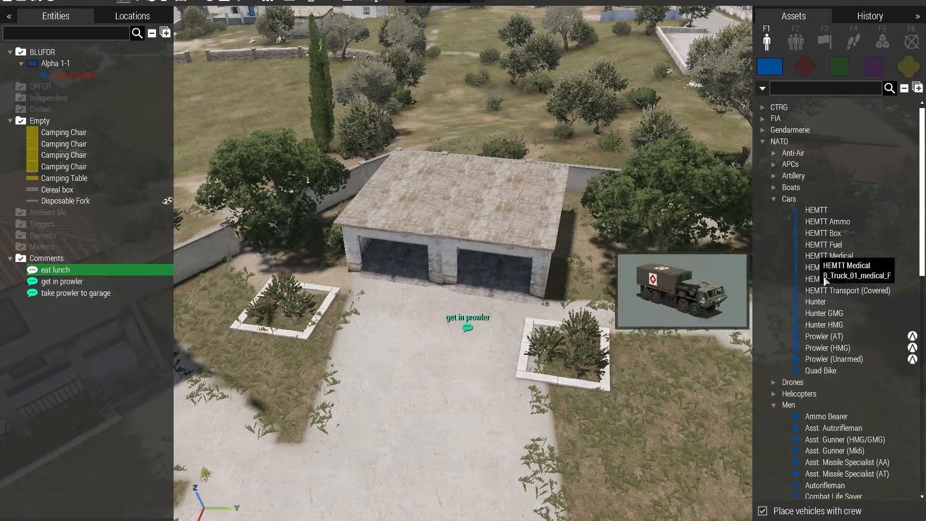
pyautogui.click(822, 348)
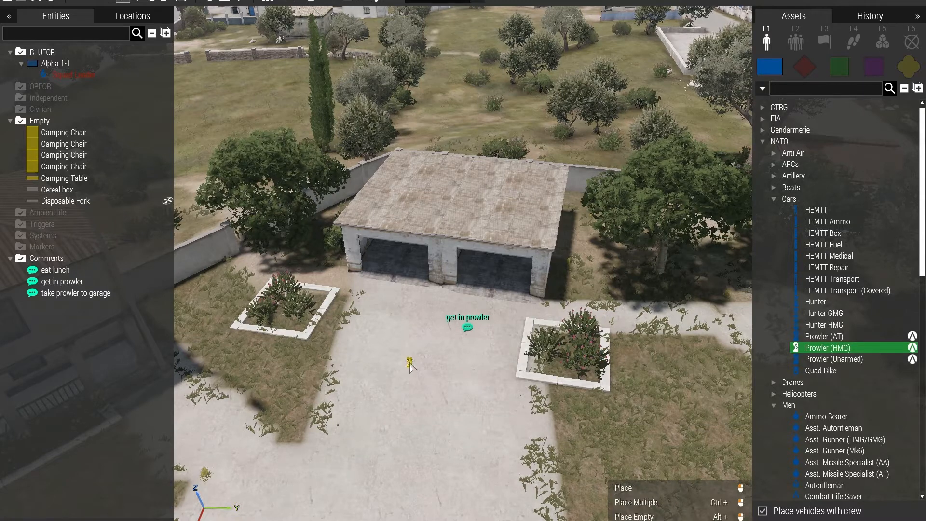
pyautogui.click(410, 366)
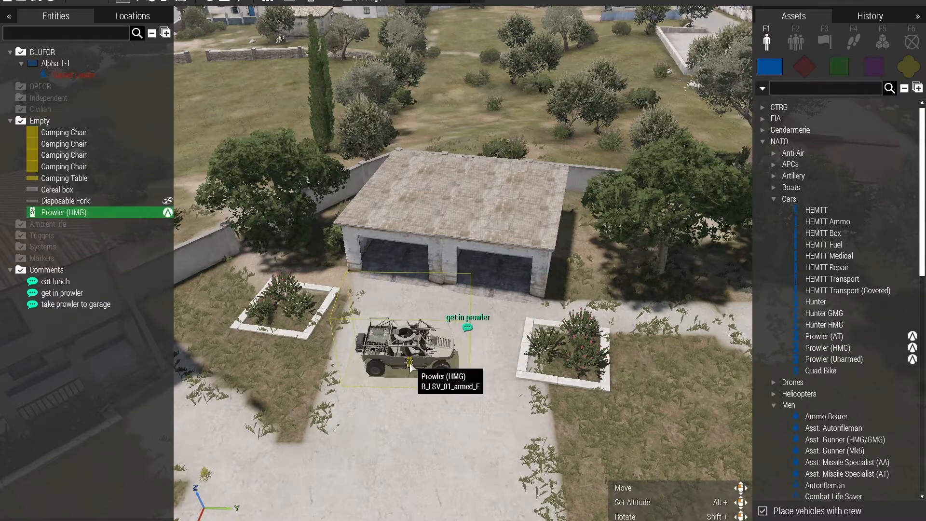
pyautogui.keyDown('shift'); pyautogui.moveTo(410, 367); pyautogui.dragTo(415, 330); pyautogui.keyUp('shift')
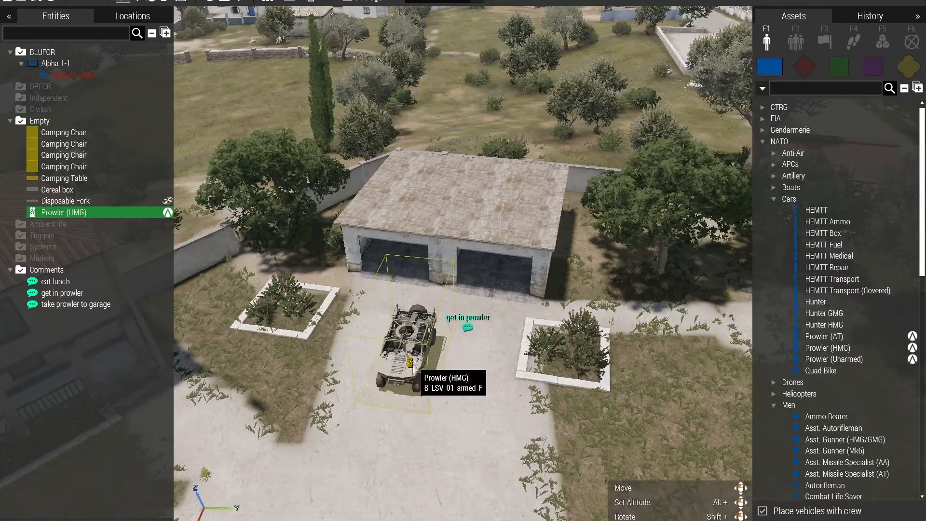
# Give the Prowler (HMG) the variable name targetProwler.
pyautogui.doubleClick(414, 330)
pyautogui.click(434, 77)
pyautogui.write('targetProwler')
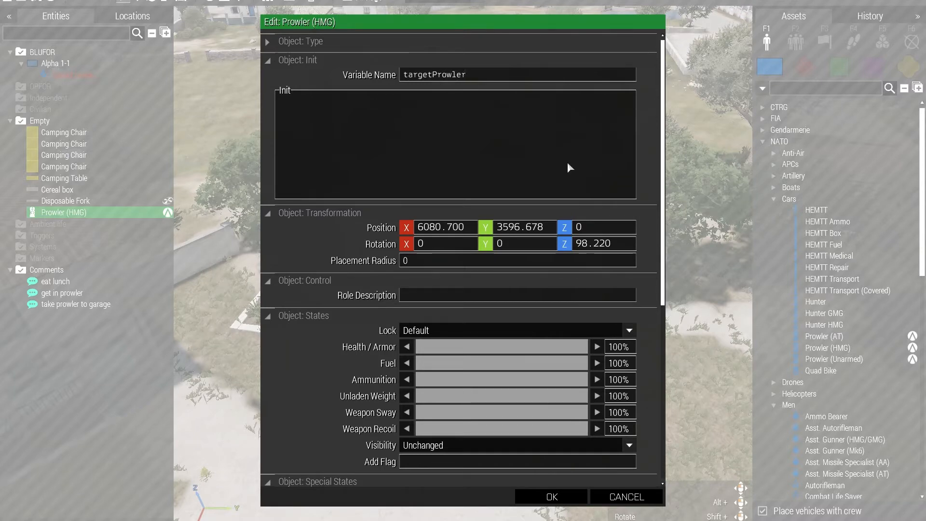
pyautogui.click(564, 503)
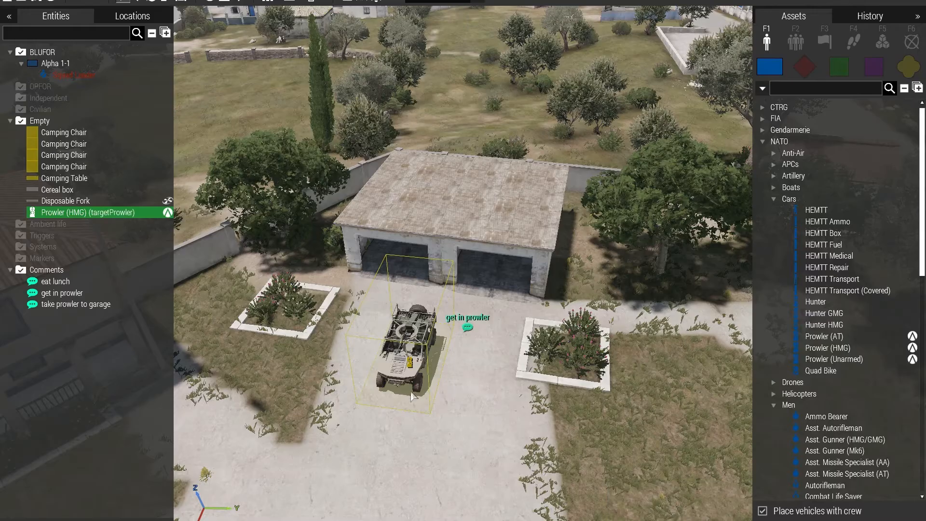
# Move the Prowler into the garage's right-hand bay and save the scenario.
pyautogui.moveTo(413, 367); pyautogui.dragTo(499, 286)
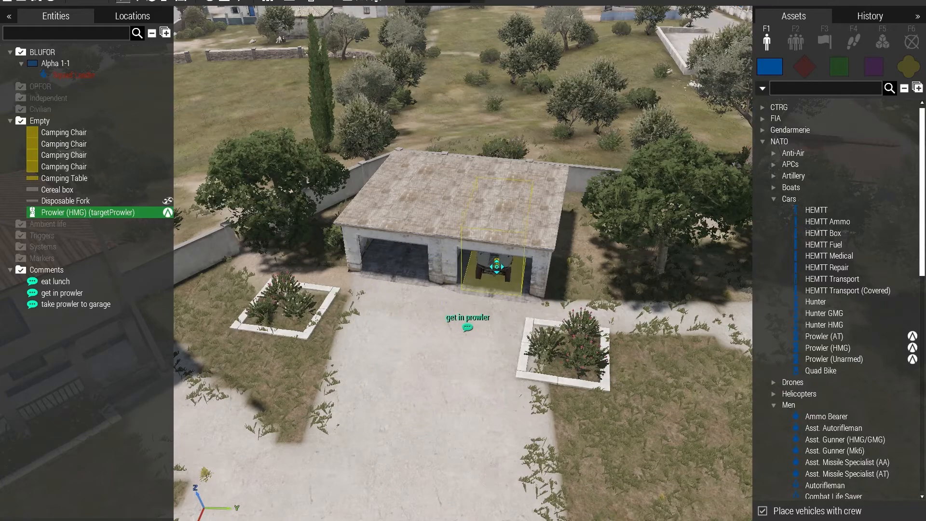
pyautogui.press('s')
pyautogui.moveTo(490, 389); pyautogui.dragTo(515, 401, button='right')
pyautogui.press('w')
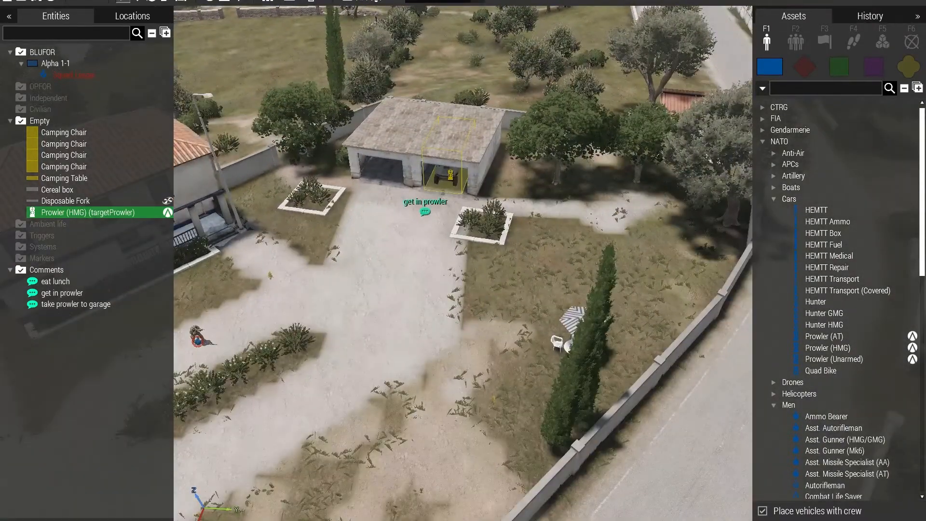
pyautogui.click(34, 2)
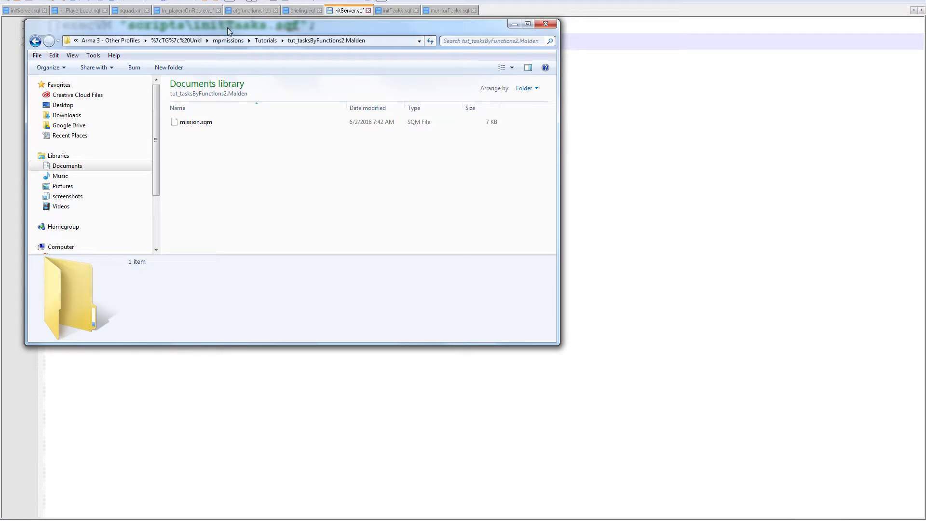
# In Windows Explorer, create a text document in the tut_tasksByFunctions2.Malden mission folder and rename it initServer.sqf, accepting the extension change.
pyautogui.rightClick(201, 166)
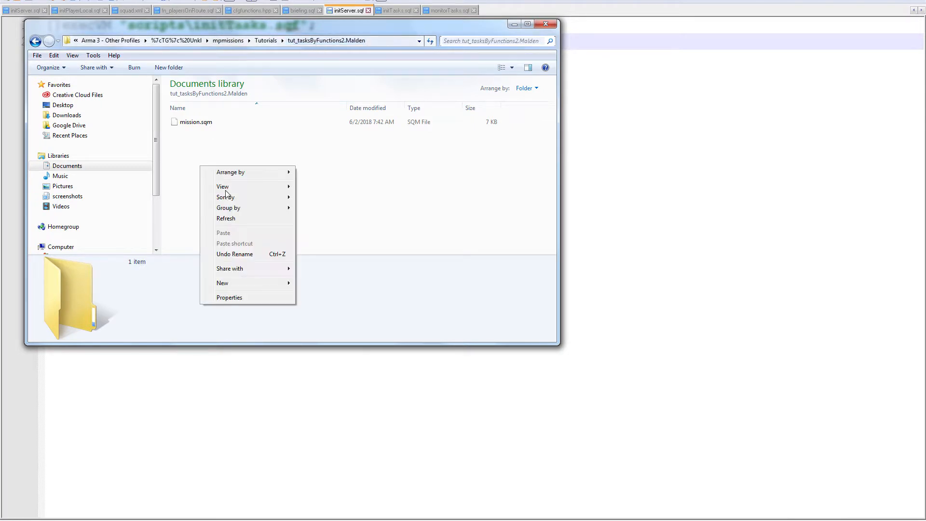
pyautogui.moveTo(251, 286)
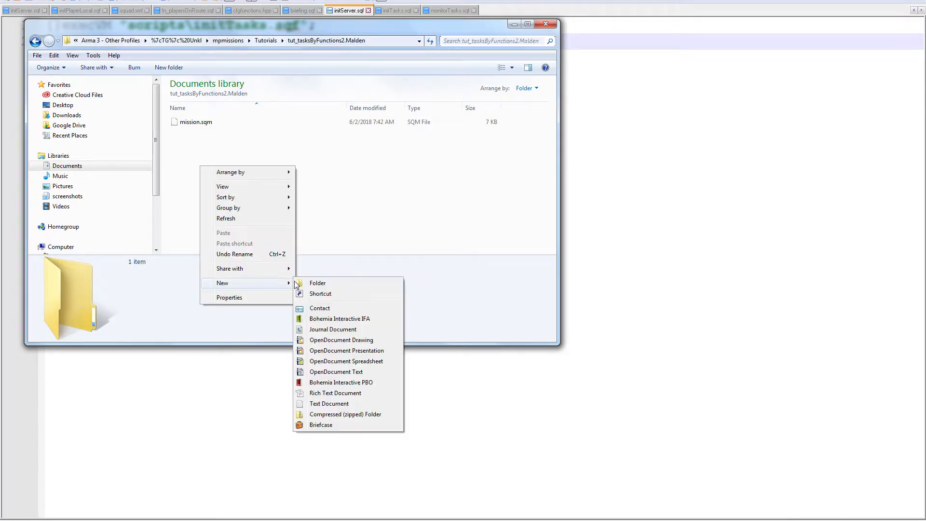
pyautogui.click(324, 405)
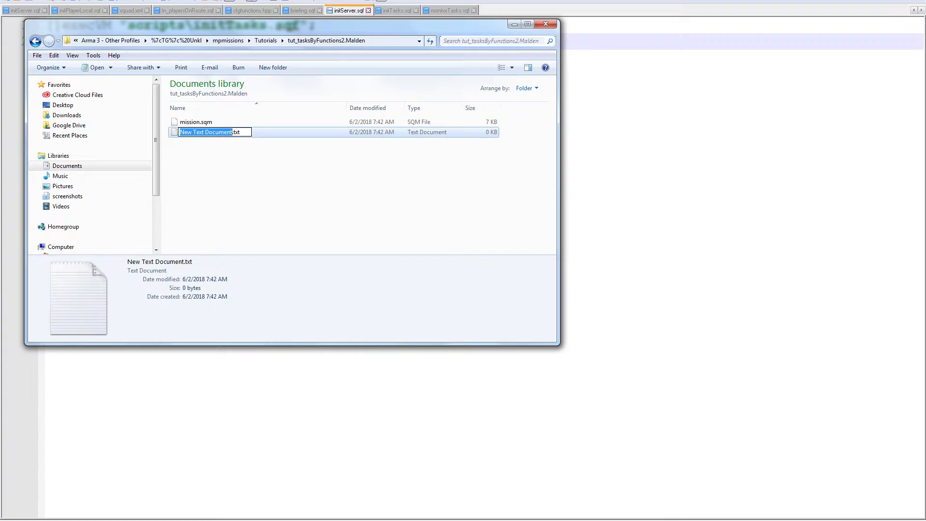
pyautogui.write('initSe')
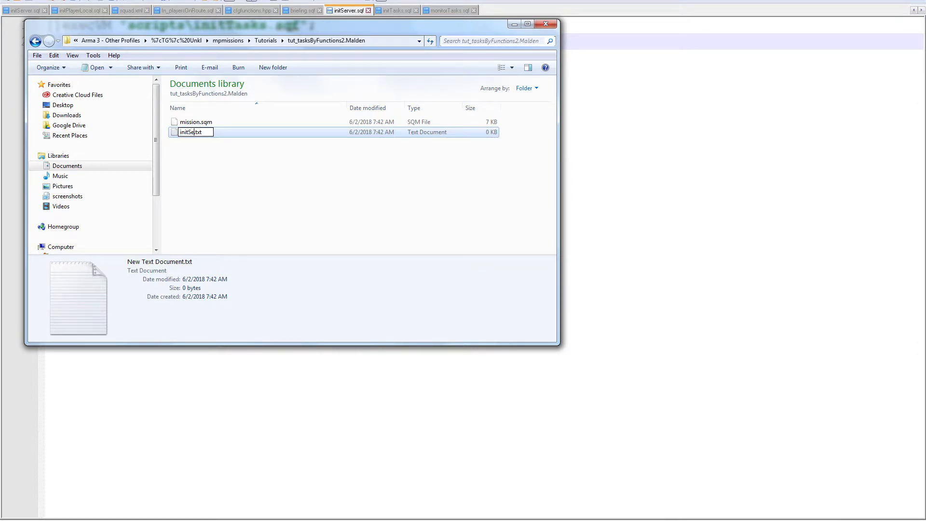
pyautogui.write('rver.sqf')
pyautogui.press('Delete')
pyautogui.press('Delete')
pyautogui.press('Delete')
pyautogui.press('Return')
pyautogui.click(502, 260)
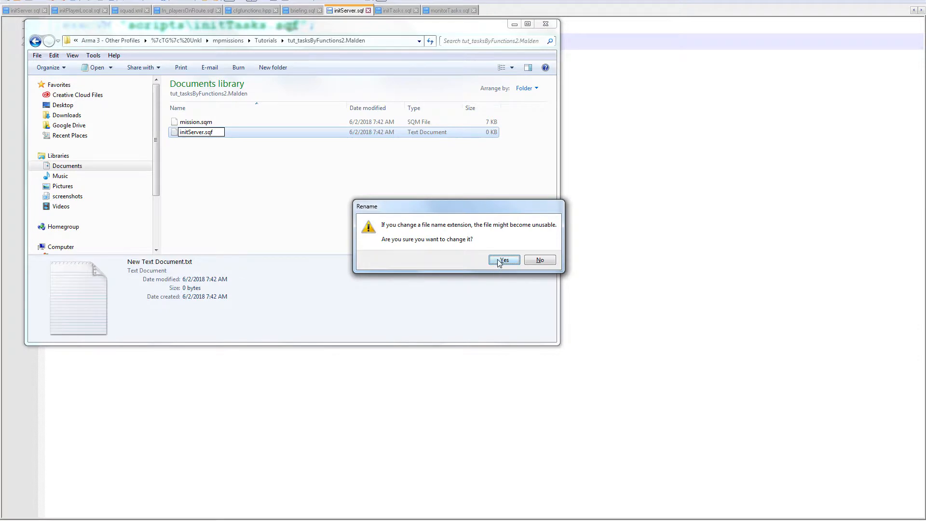
# Open initServer.sqf in Notepad++, write the line _myTasks []execVM "scripts\initTasks.sqf"; and save the file.
pyautogui.rightClick(178, 125)
pyautogui.click(227, 163)
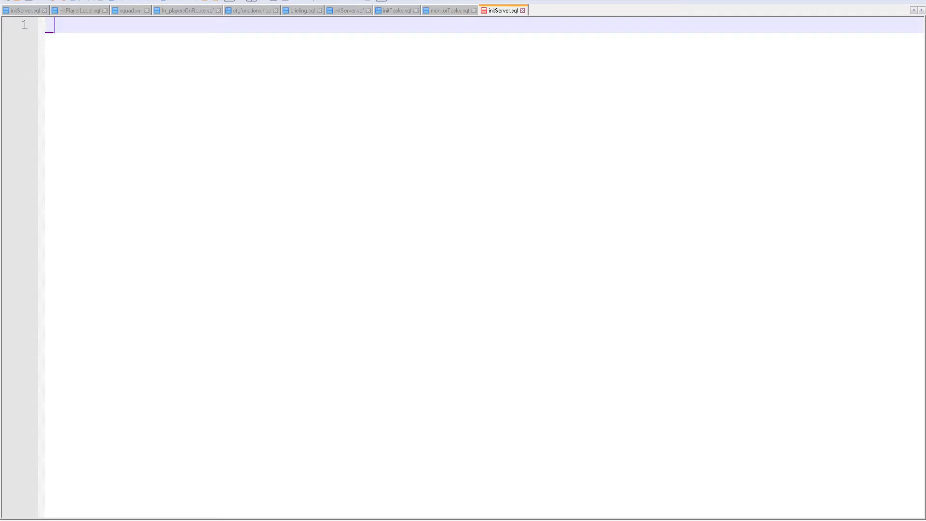
pyautogui.write('_myTasks []')
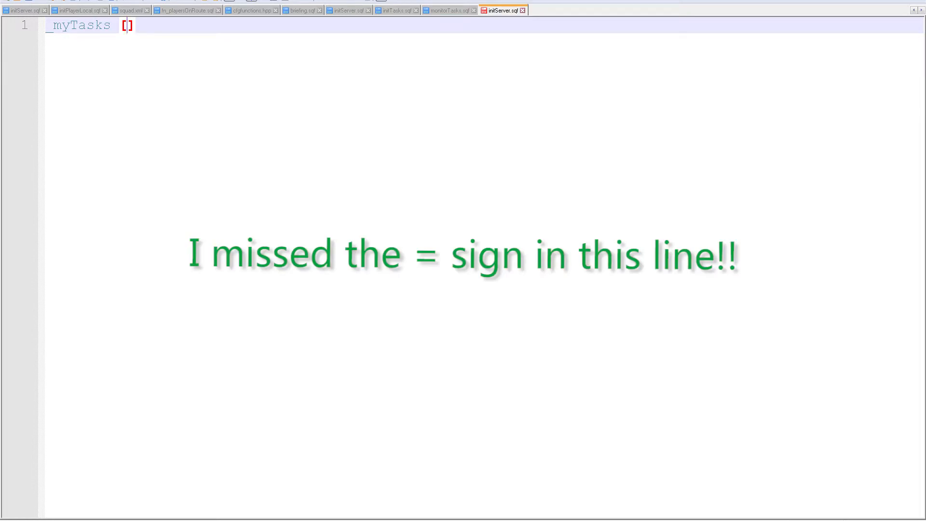
pyautogui.write('execVM "')
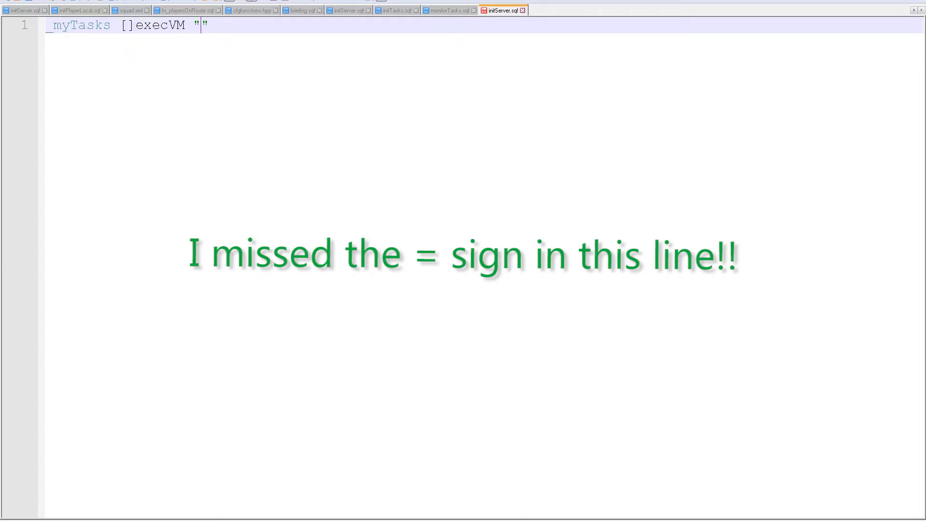
pyautogui.write('scr')
pyautogui.write('ipts')
pyautogui.write('\\')
pyautogui.write('ini')
pyautogui.write('tTasks')
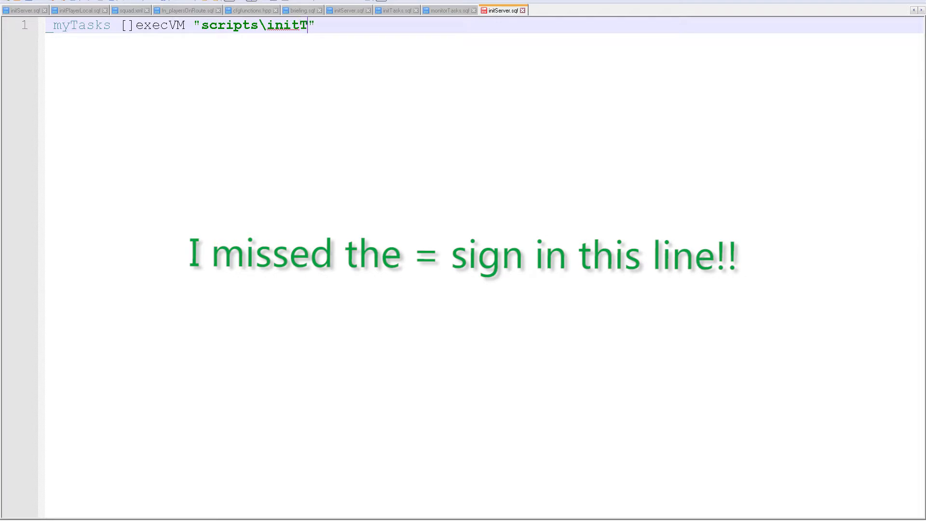
pyautogui.write('.sqf')
pyautogui.click(30, 1)
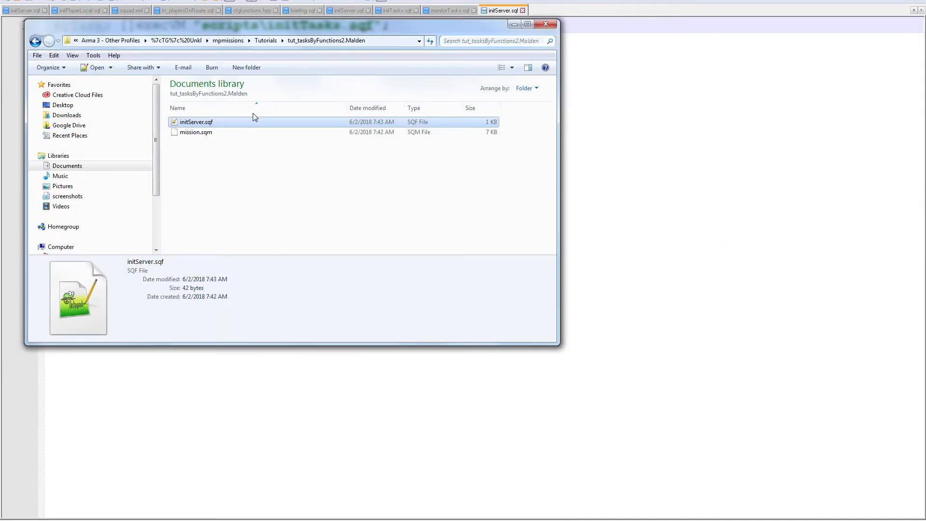
# In Windows Explorer, create a folder named scripts in the mission folder and open it.
pyautogui.click(253, 68)
pyautogui.write('scripts')
pyautogui.press('Return')
pyautogui.press('Return')
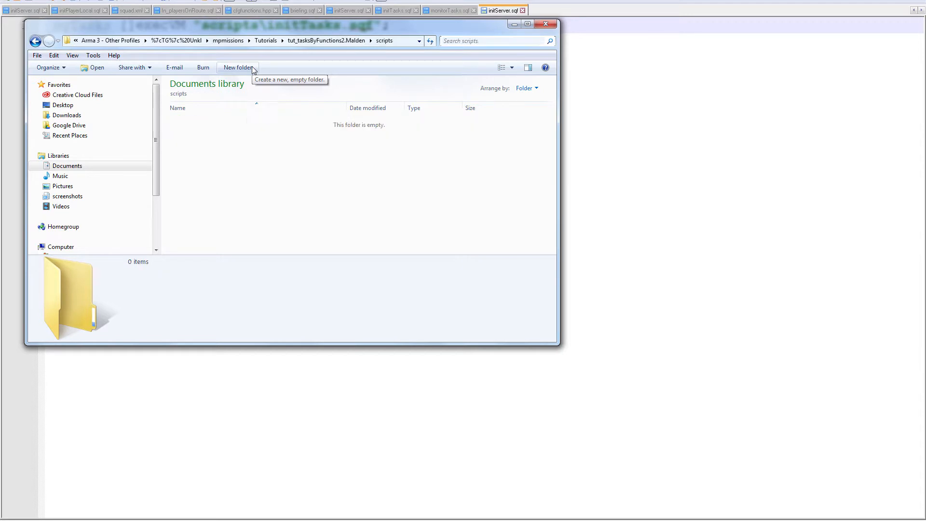
# Create a text document in the scripts folder, rename it initTasks.sqf, accepting the extension change, and open it in Notepad++.
pyautogui.rightClick(227, 153)
pyautogui.moveTo(248, 269)
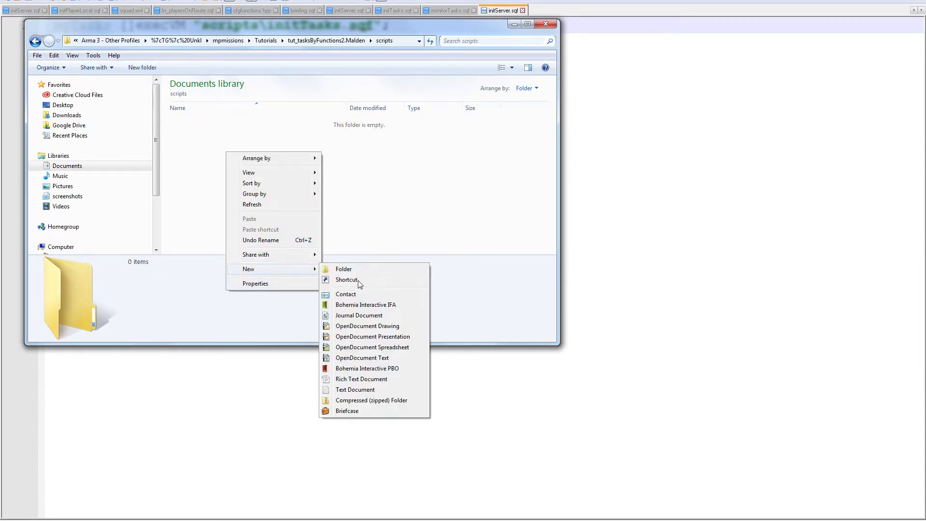
pyautogui.click(365, 390)
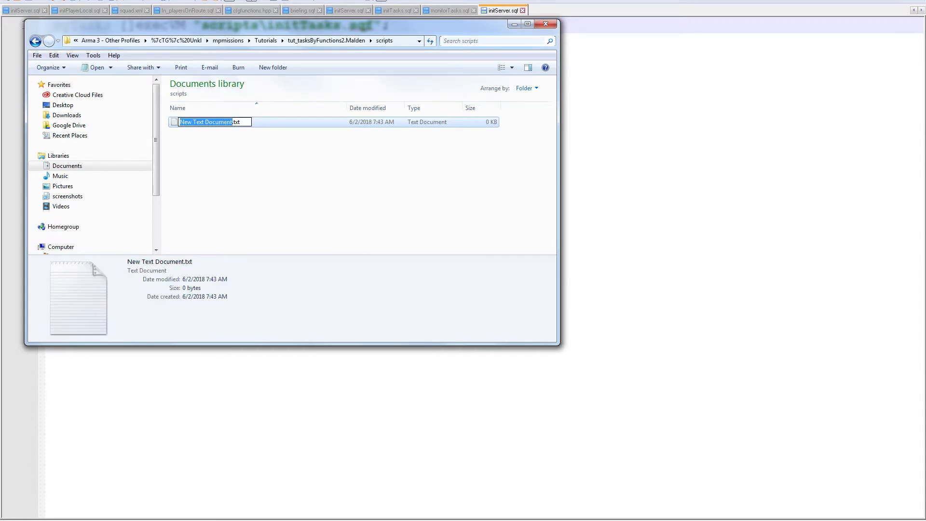
pyautogui.write('initTasks')
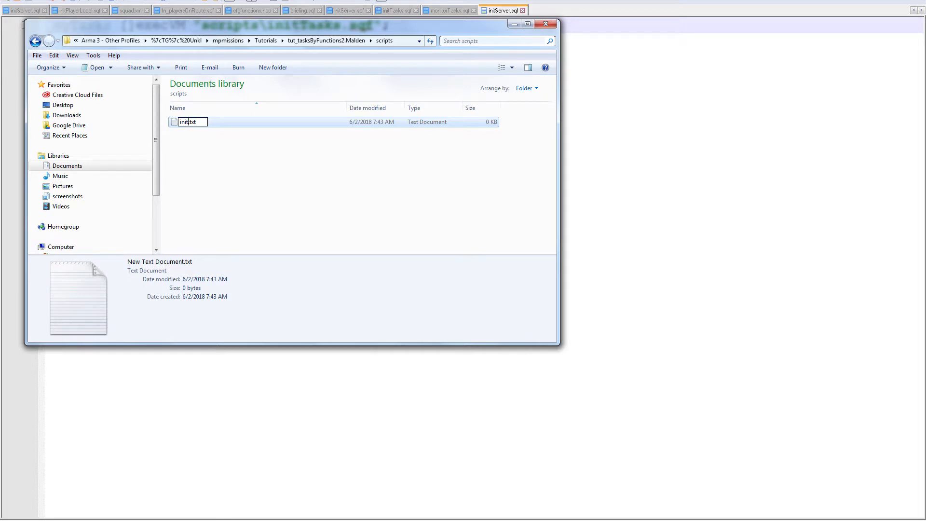
pyautogui.write('qf')
pyautogui.press('Delete')
pyautogui.press('Delete')
pyautogui.press('Delete')
pyautogui.press('Delete')
pyautogui.press('Return')
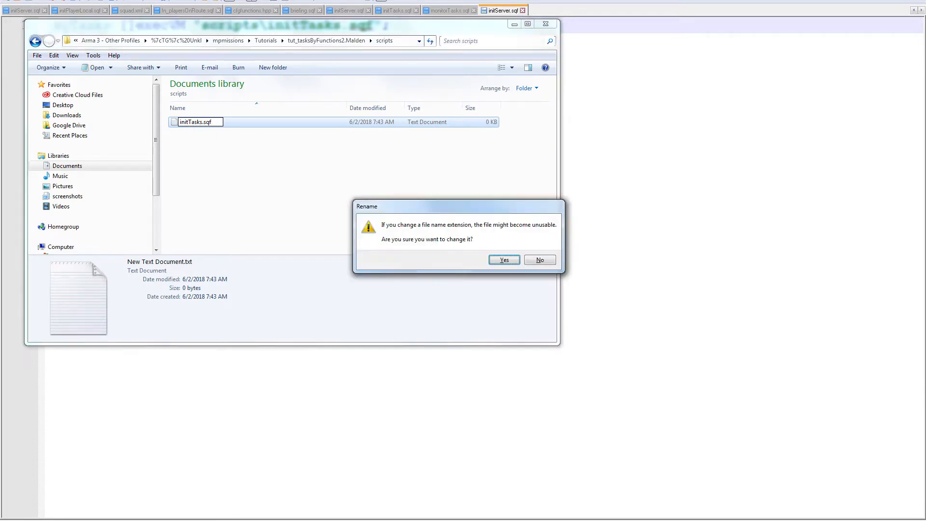
pyautogui.press('Return')
pyautogui.press('Return')
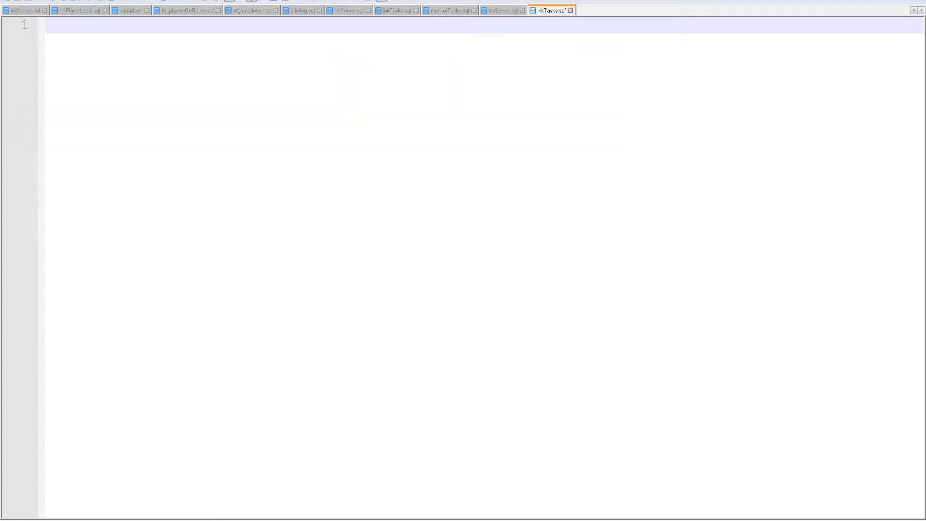